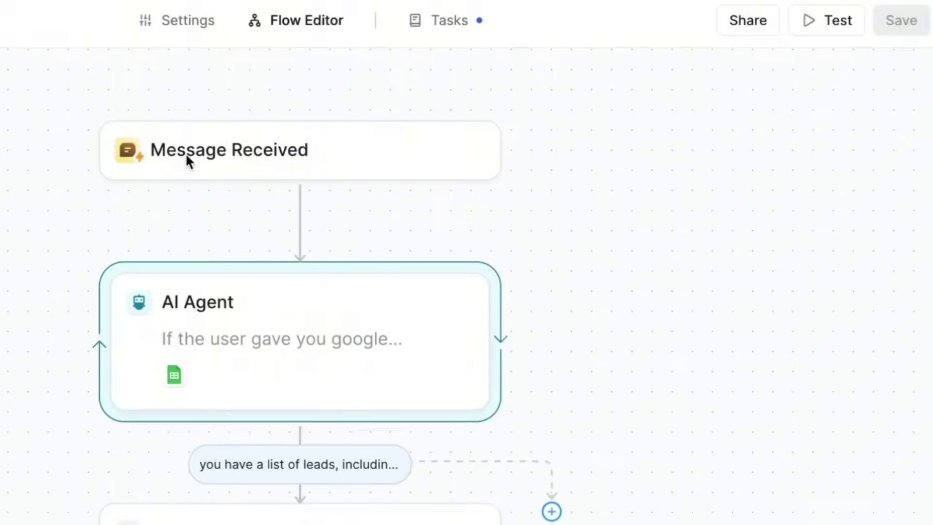
Scroll the flow canvas and open the AI Agent step to show its full outreach prompt.
scroll(185, 158, "down", 2)
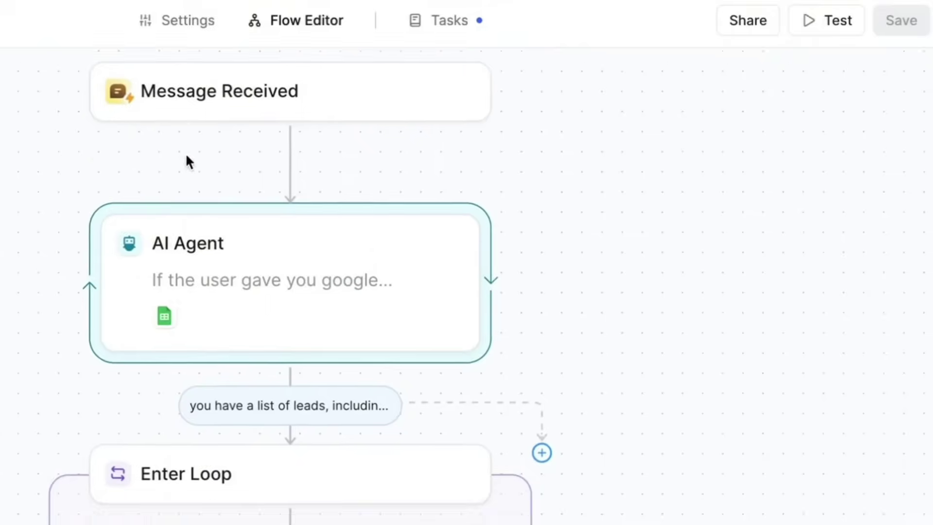
left_click(264, 299)
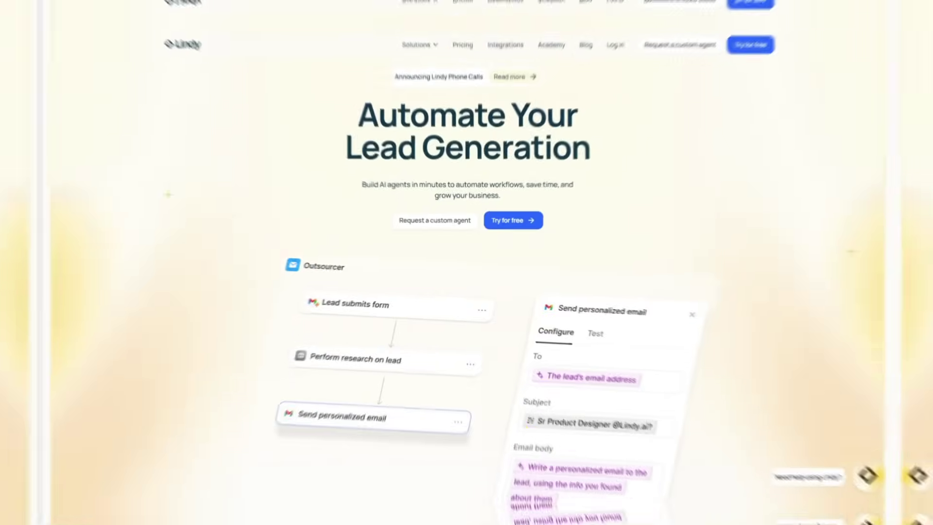
Scroll down through the Lindy lead generation homepage.
scroll(466, 263, "down", 3)
scroll(466, 262, "down", 5)
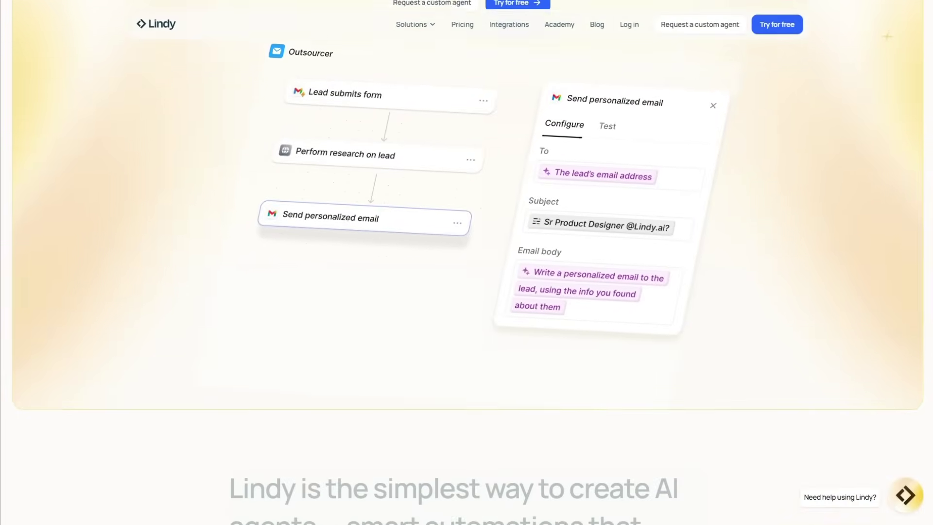
scroll(466, 262, "down", 2)
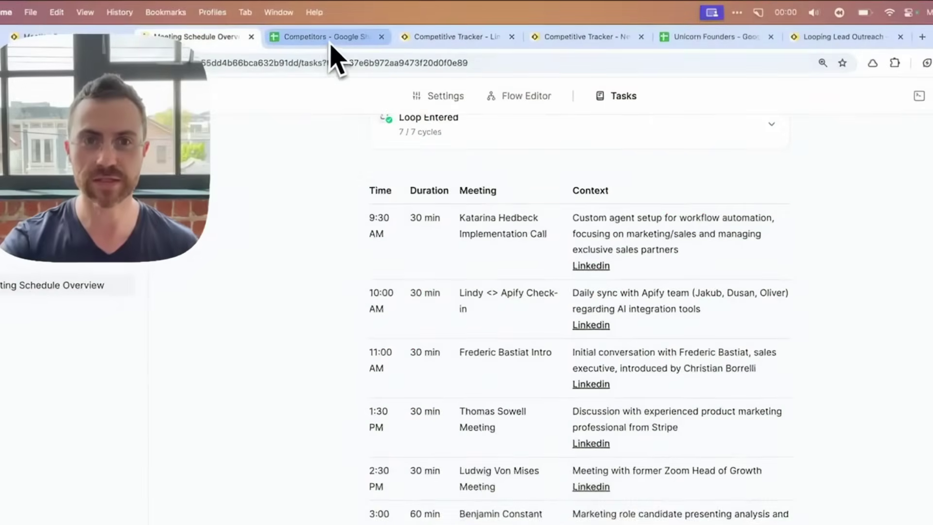
Show the Competitors sheet, then the Processing Mercury Data and Company Metrics Overview tasks.
left_click(332, 46)
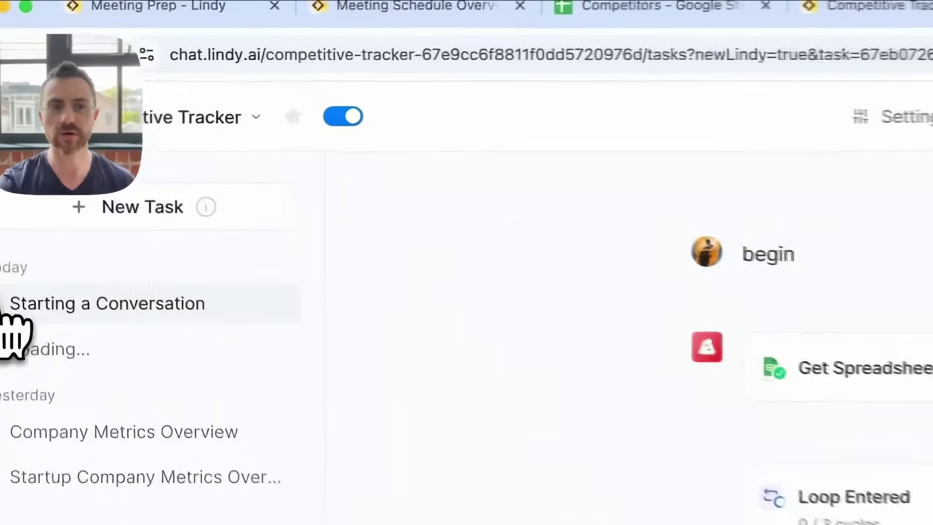
left_click(53, 363)
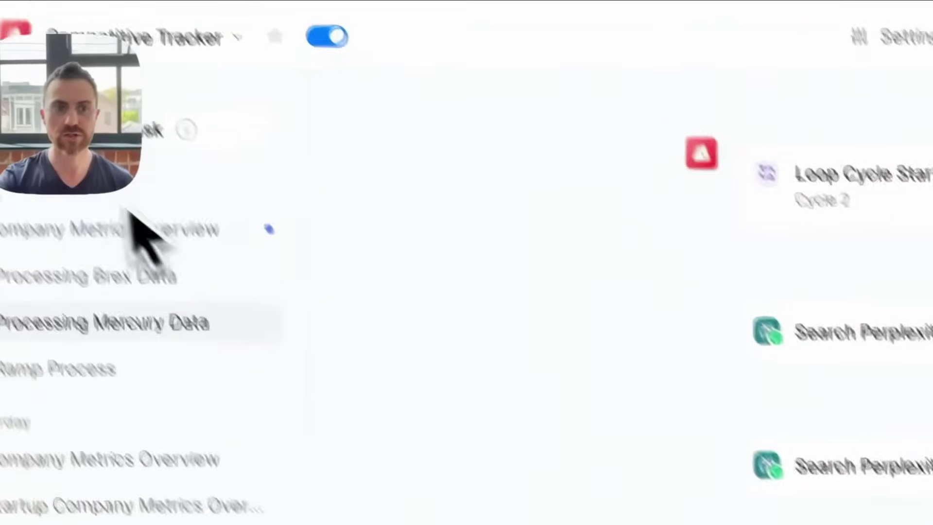
left_click(64, 232)
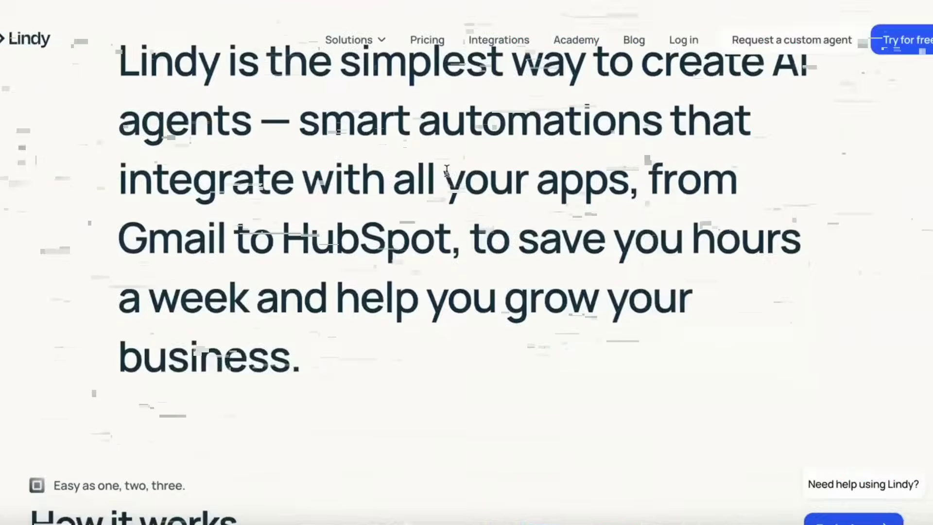
Scroll the homepage past How it works to the Lead Qualifier and Lead Generator use cases.
scroll(445, 171, "down", 10)
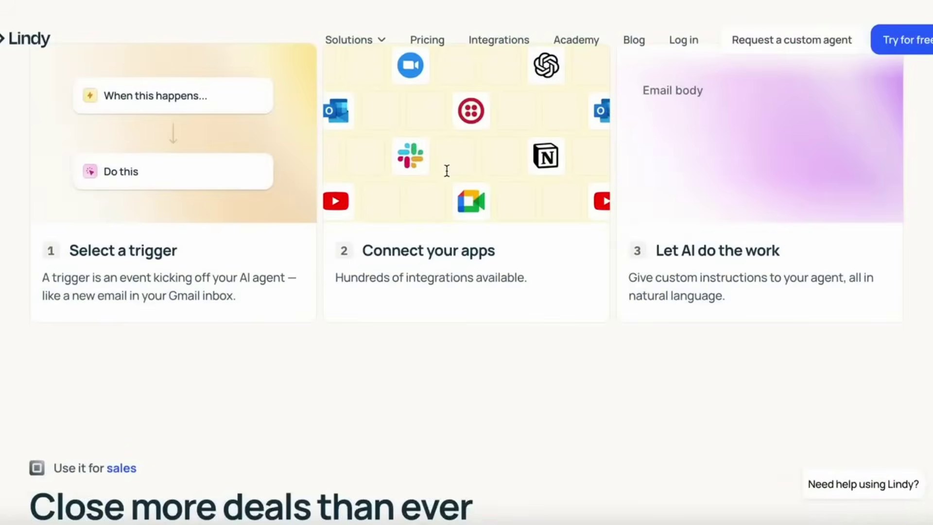
scroll(447, 170, "down", 12)
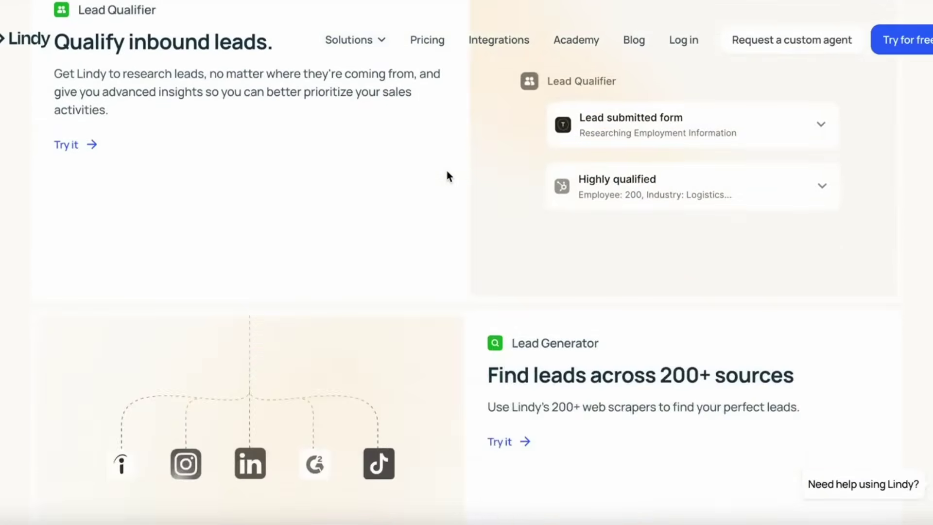
scroll(447, 170, "down", 6)
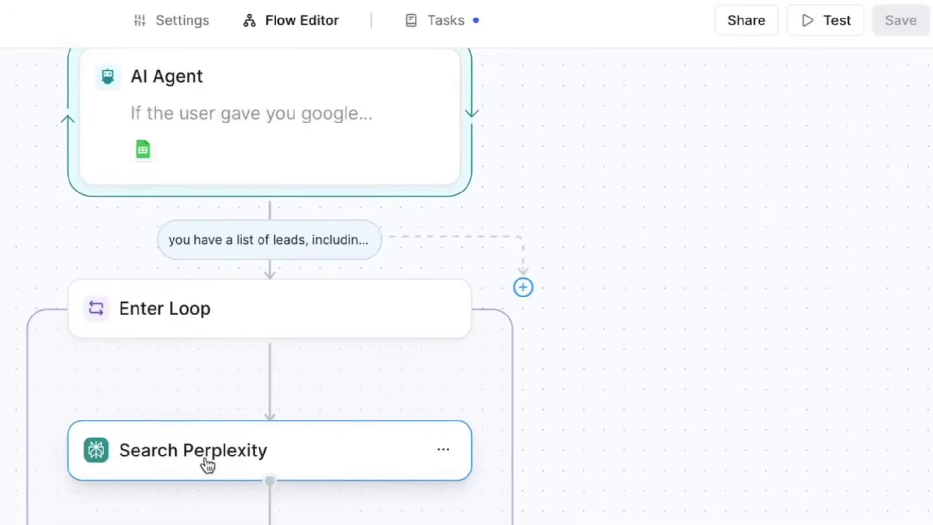
View the Search Perplexity step's settings, then the Unicorn Founders spreadsheet.
left_click(258, 466)
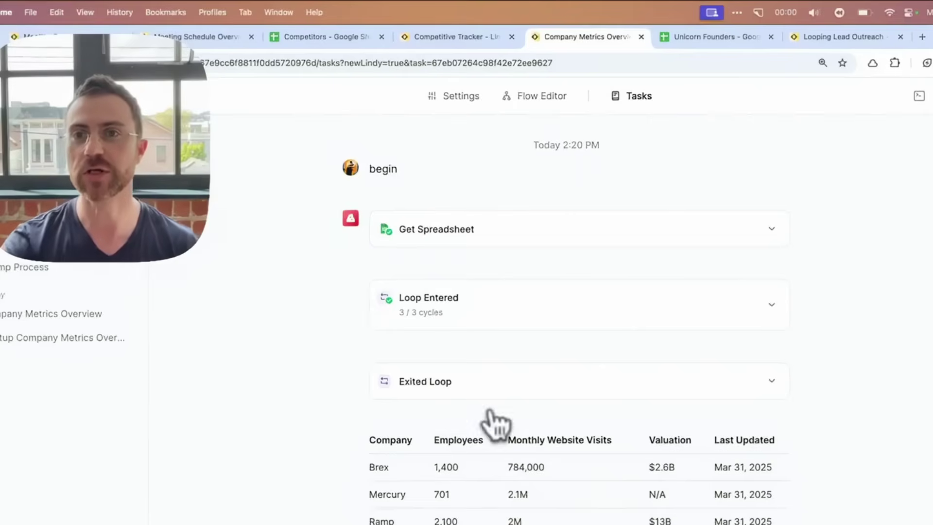
left_click(705, 38)
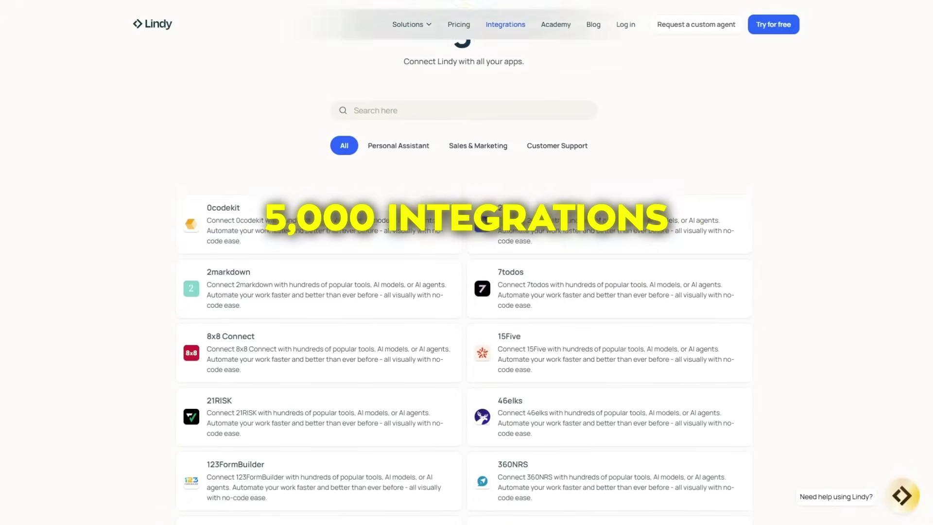
Scroll the integrations list from 0codekit down to ActiveCalculator.
scroll(464, 292, "down", 5)
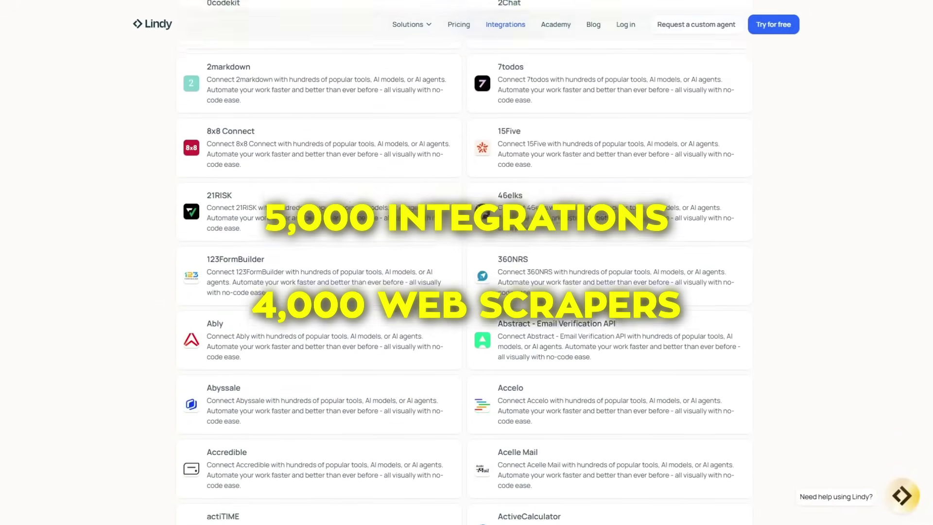
scroll(465, 291, "down", 5)
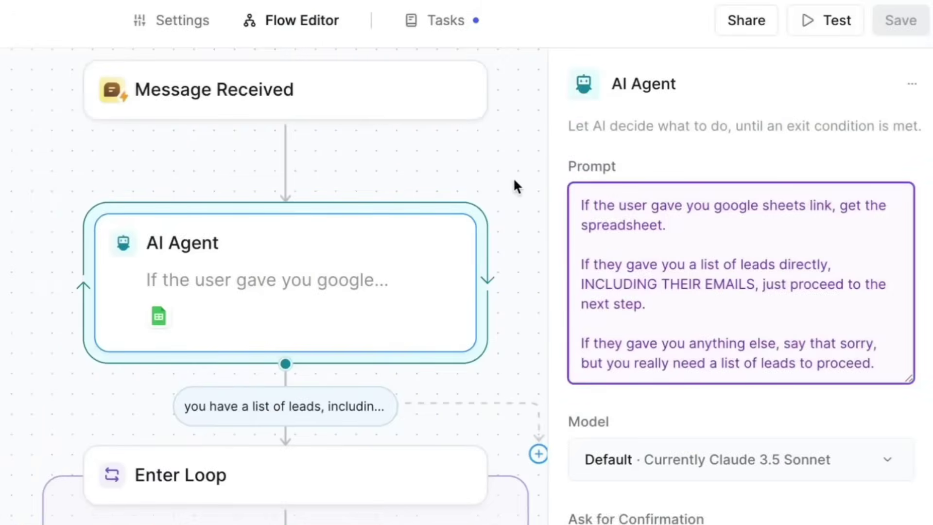
Close the AI Agent settings and scroll the Lindy website to the Recruiting Screener use case.
left_click(514, 181)
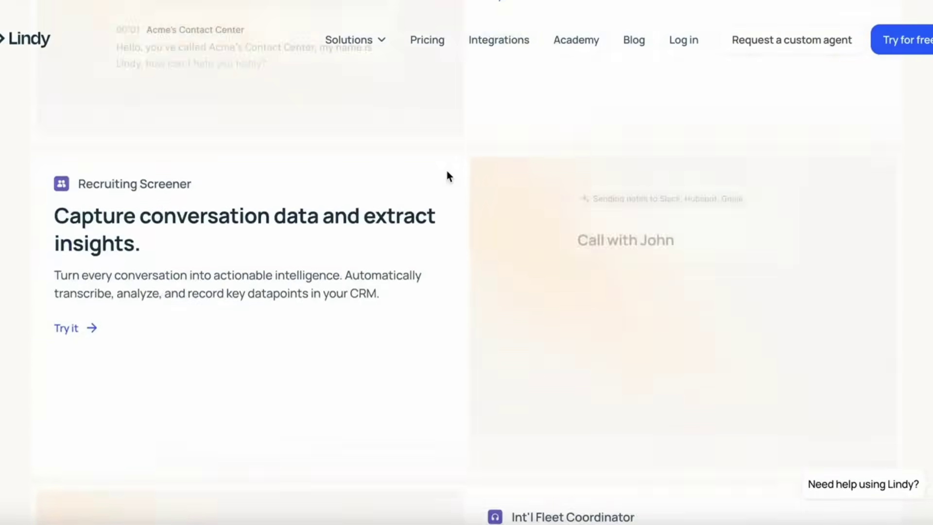
Inspect the Enter Loop step (each lead received, 500 max cycles), then close its settings.
scroll(447, 176, "down", 8)
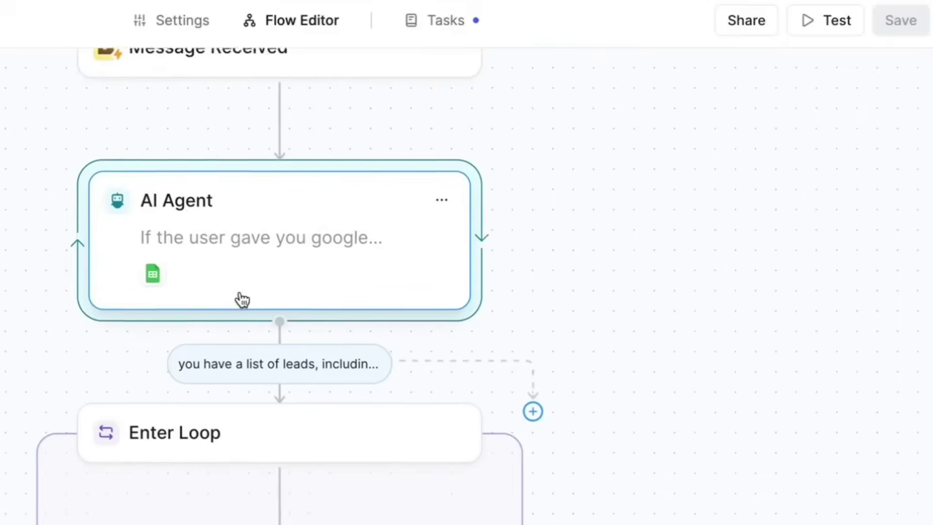
scroll(233, 292, "down", 1)
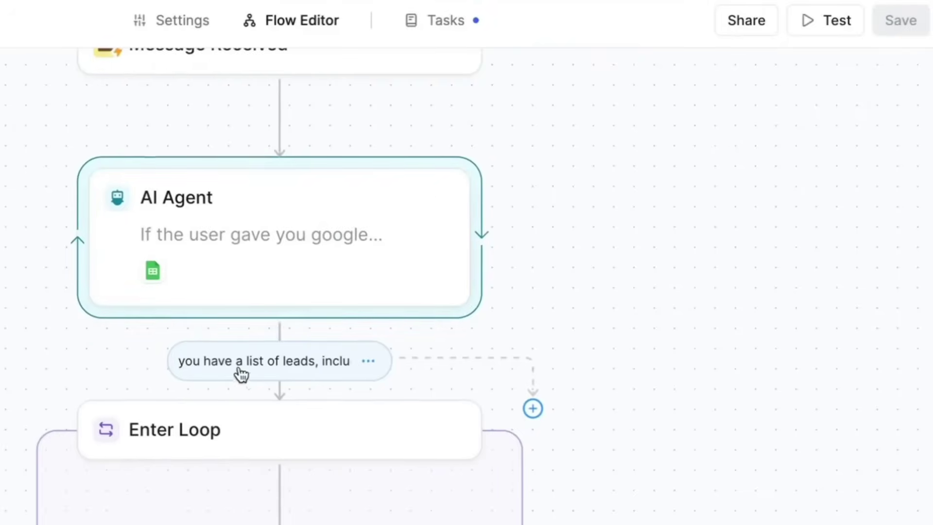
scroll(218, 372, "down", 5)
left_click(156, 198)
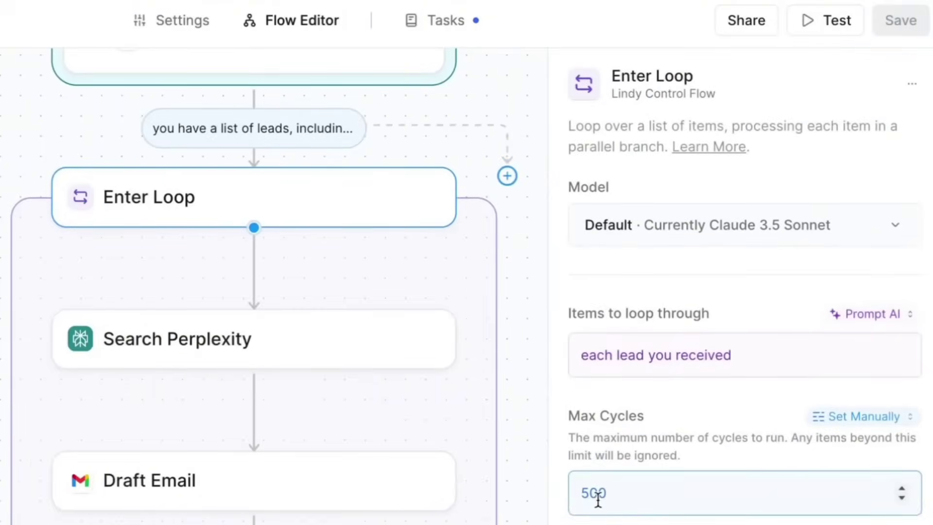
left_click(524, 345)
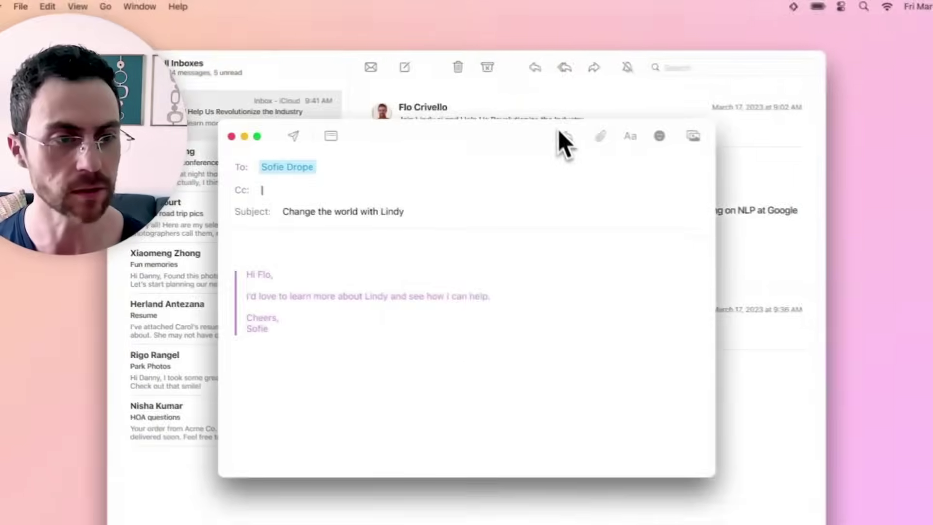
Begin typing the greeting 'hell' in the reply's message body.
type("hell")
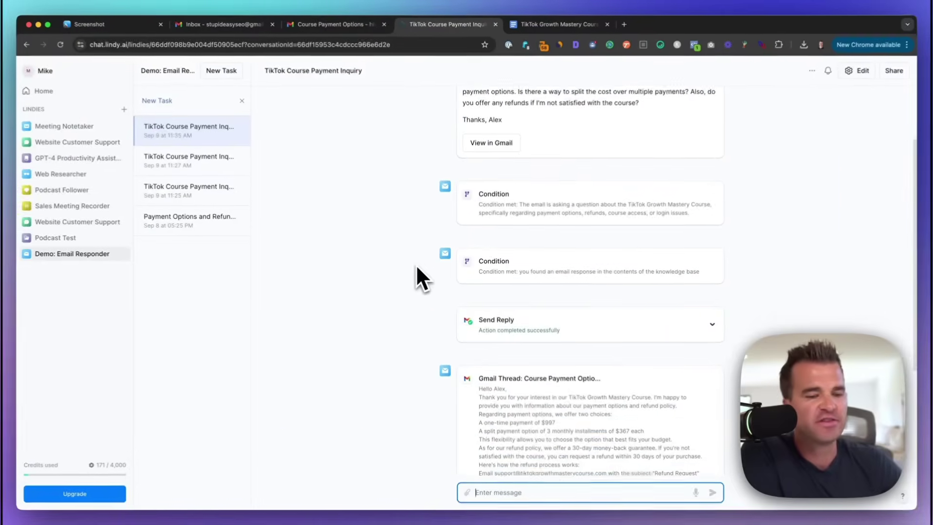
View the first Condition step's settings, then the TikTok Growth Mastery Course Knowledge Base doc.
scroll(415, 264, "down", 2)
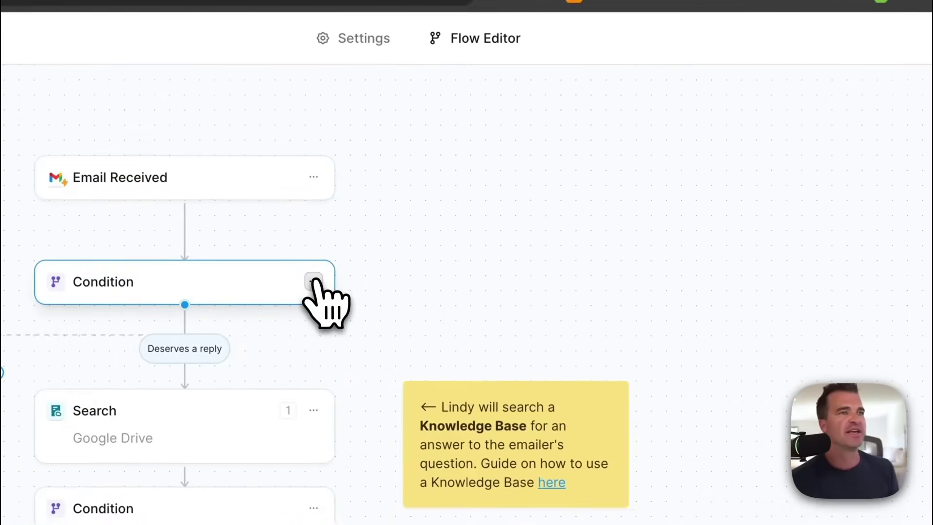
left_click(507, 191)
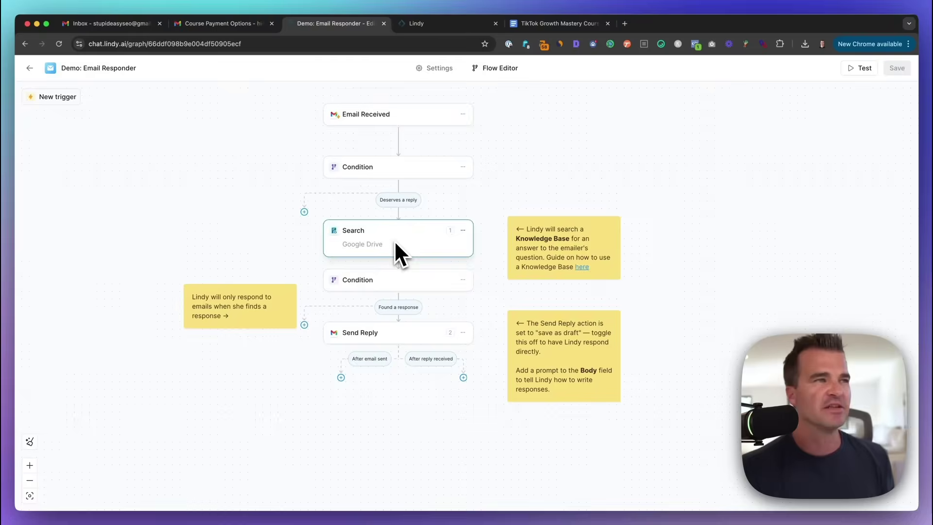
left_click(559, 19)
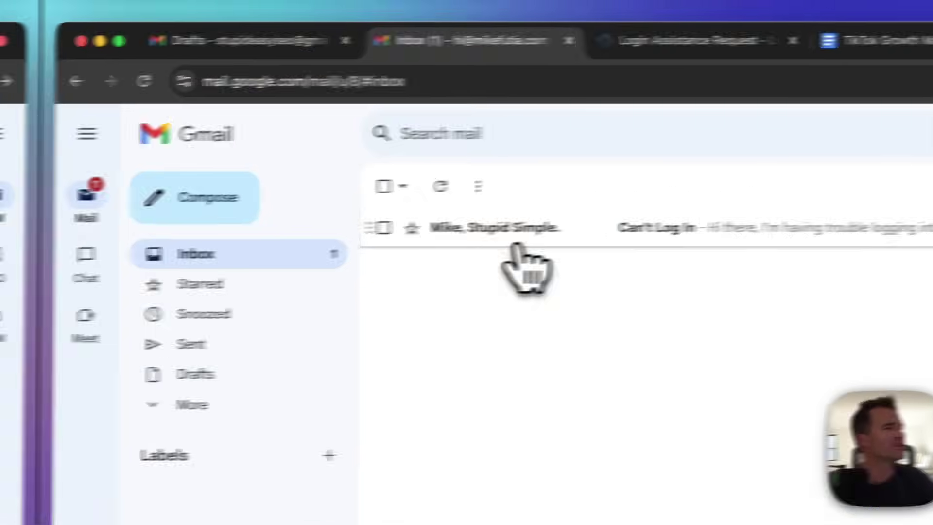
Open the Can't Log In support email in Gmail.
left_click(531, 266)
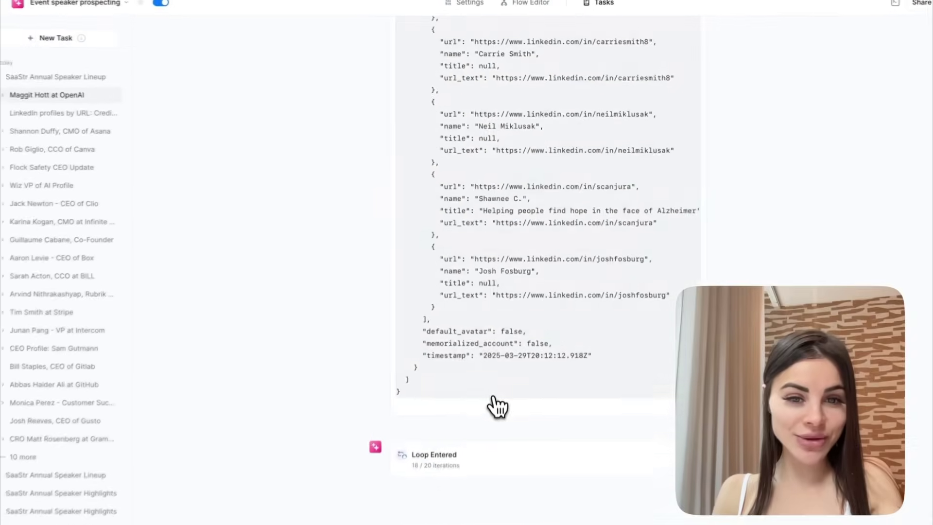
List the LinkedIn profile runs under the speaker prospecting task and scroll through the scraped results.
scroll(532, 187, "up", 1)
scroll(532, 187, "up", 5)
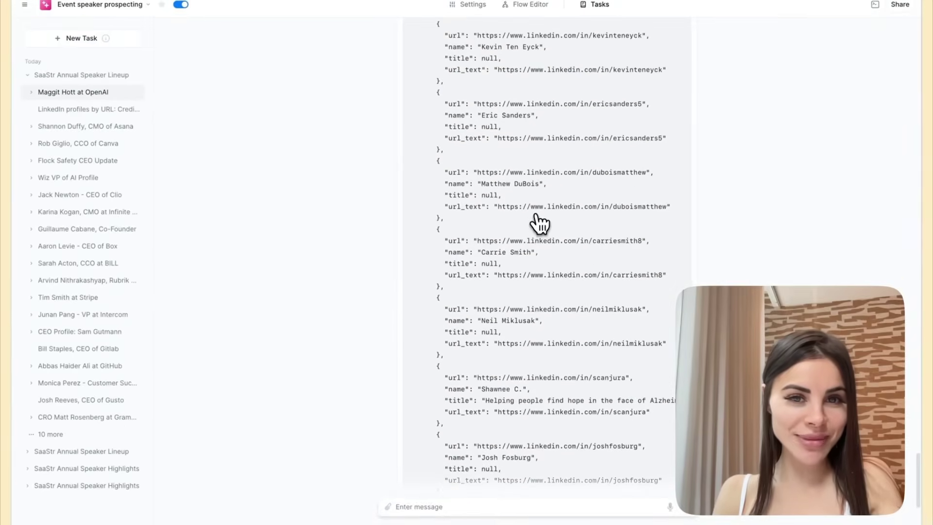
left_click(47, 107)
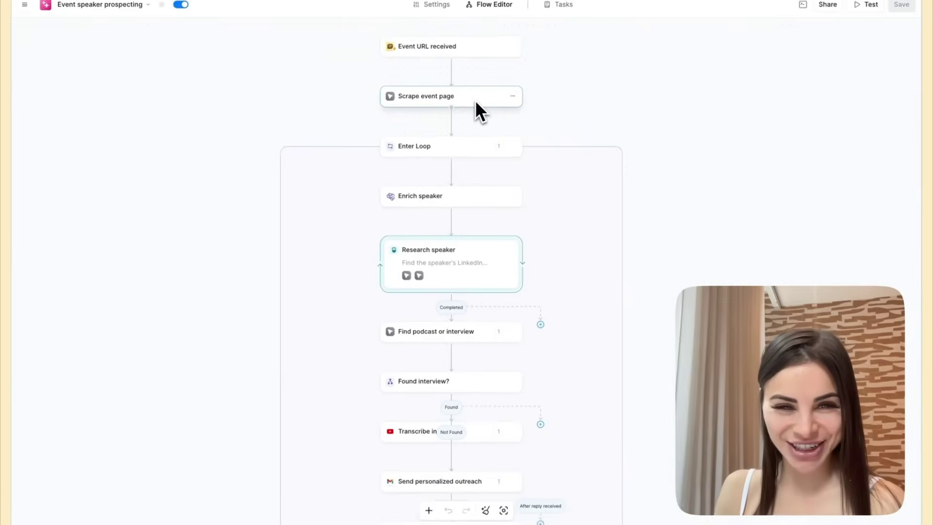
scroll(471, 175, "down", 3)
scroll(472, 175, "left", 1)
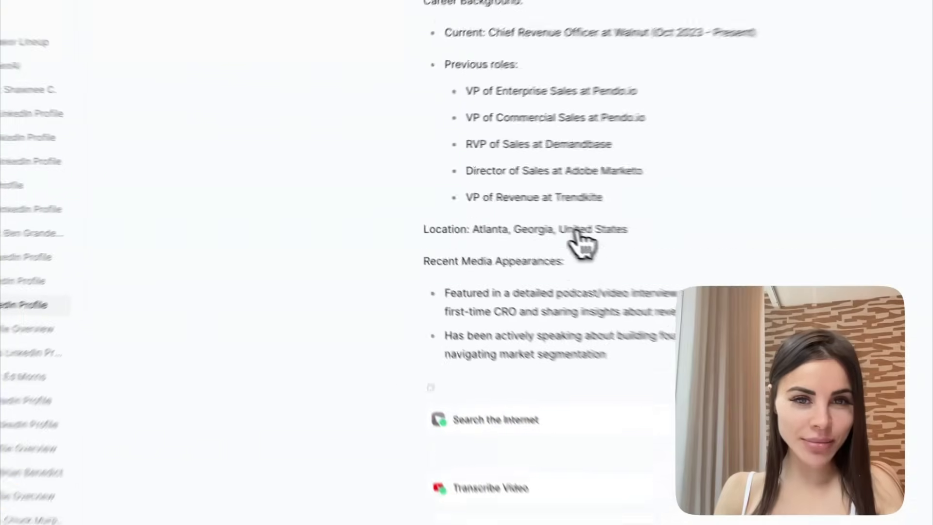
scroll(511, 220, "up", 4)
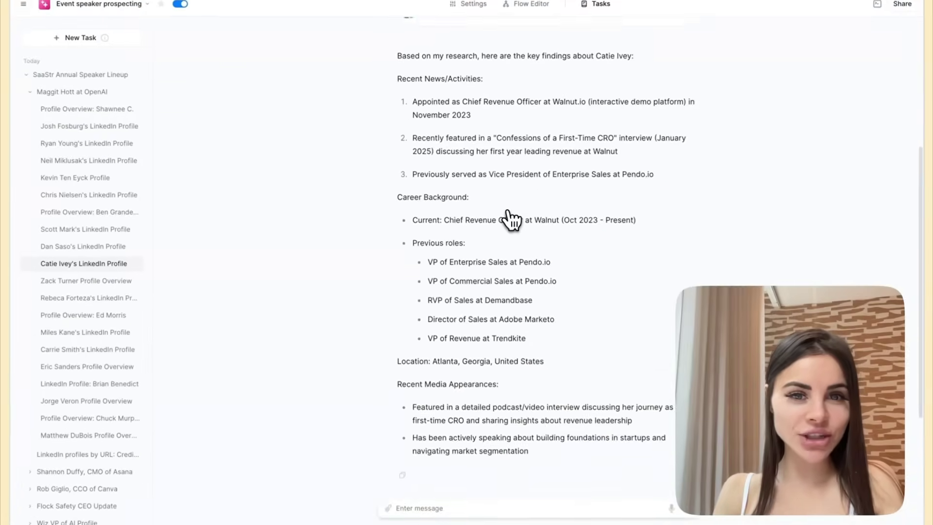
scroll(510, 218, "down", 4)
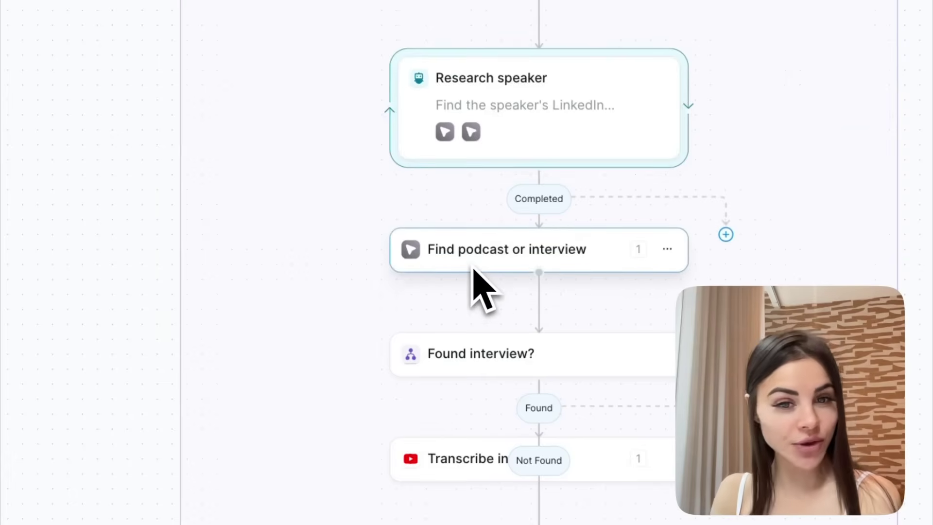
scroll(474, 271, "down", 5)
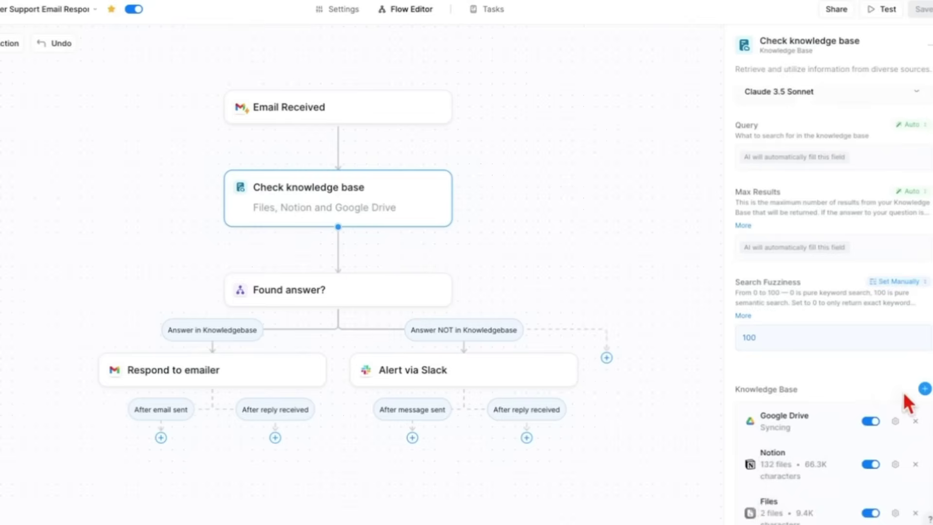
Add another source to the Check knowledge base step's Knowledge Base.
left_click(924, 389)
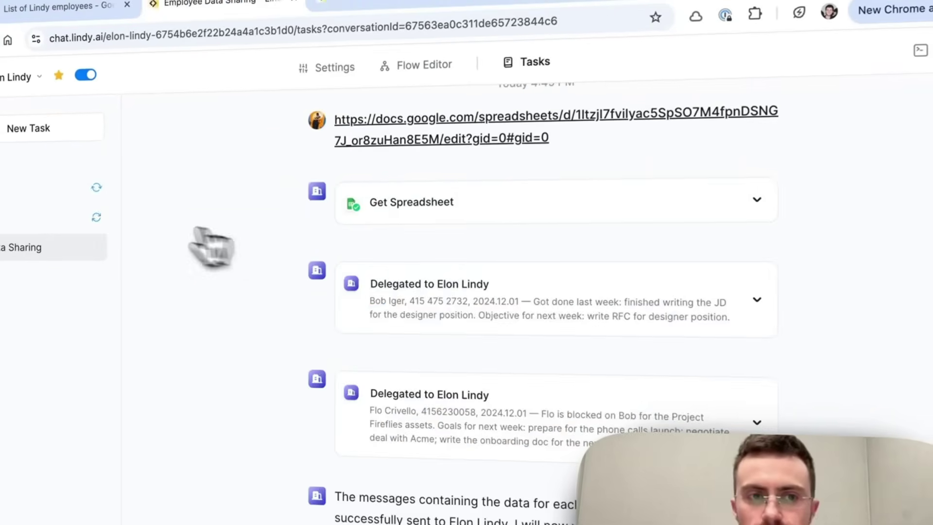
Open the second delegated employee's standup phone call task.
left_click(161, 227)
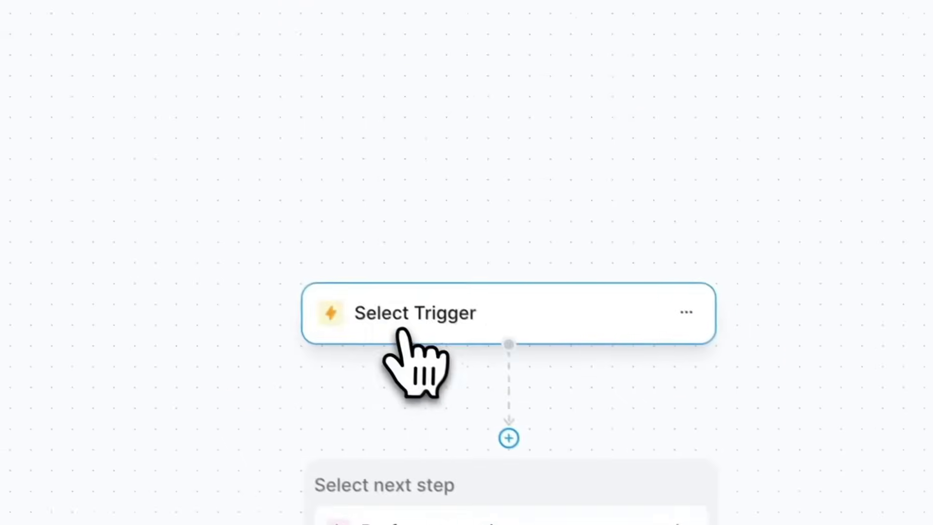
Set the new agent's trigger to Gmail's Email Received.
left_click(375, 304)
left_click(693, 267)
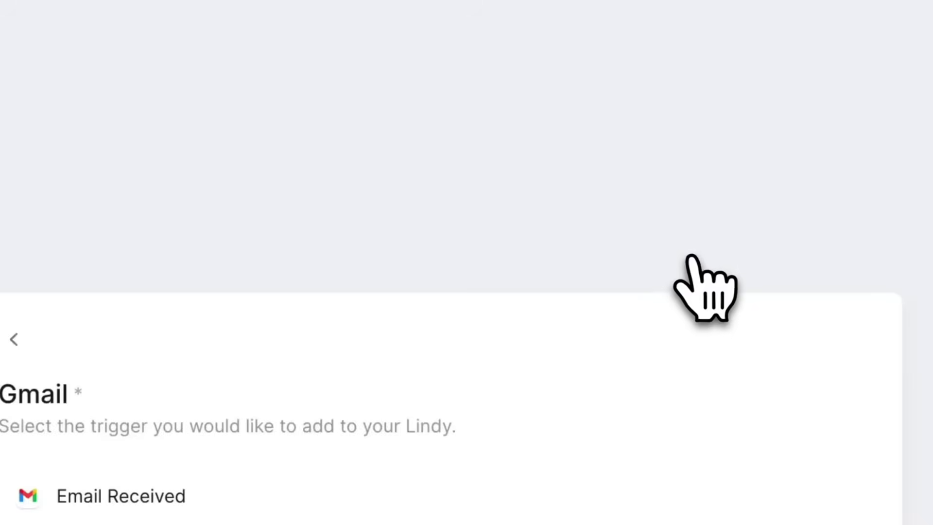
left_click(166, 491)
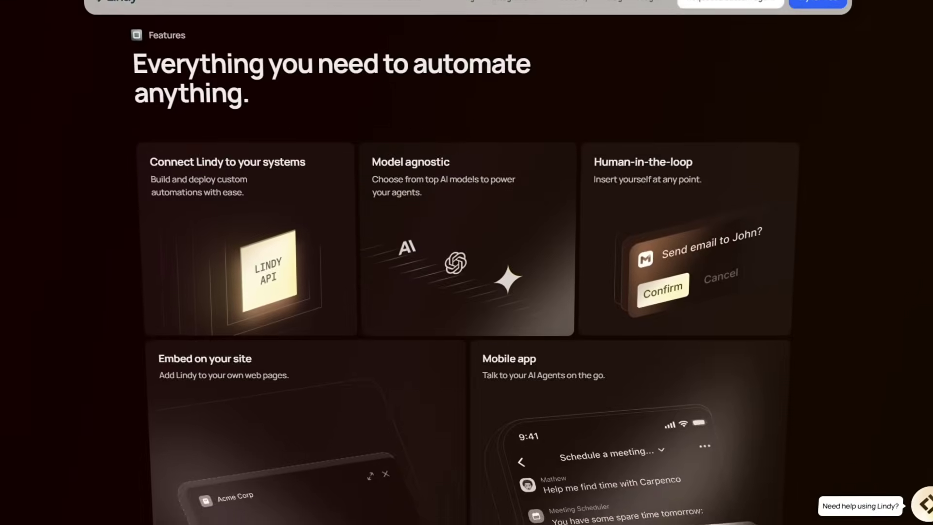
Scroll the Lindy homepage down to the Looping, Conditions and Multi-accounts feature cards.
scroll(466, 262, "down", 5)
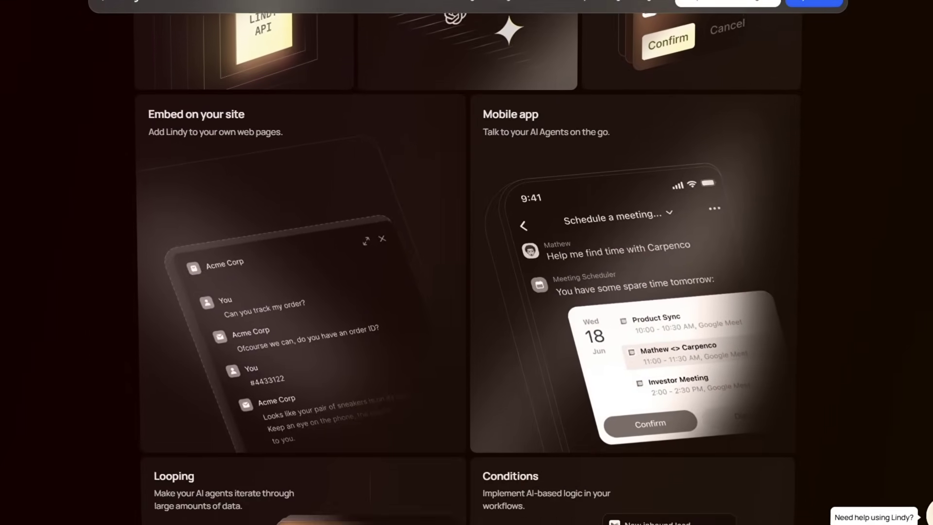
scroll(467, 263, "down", 5)
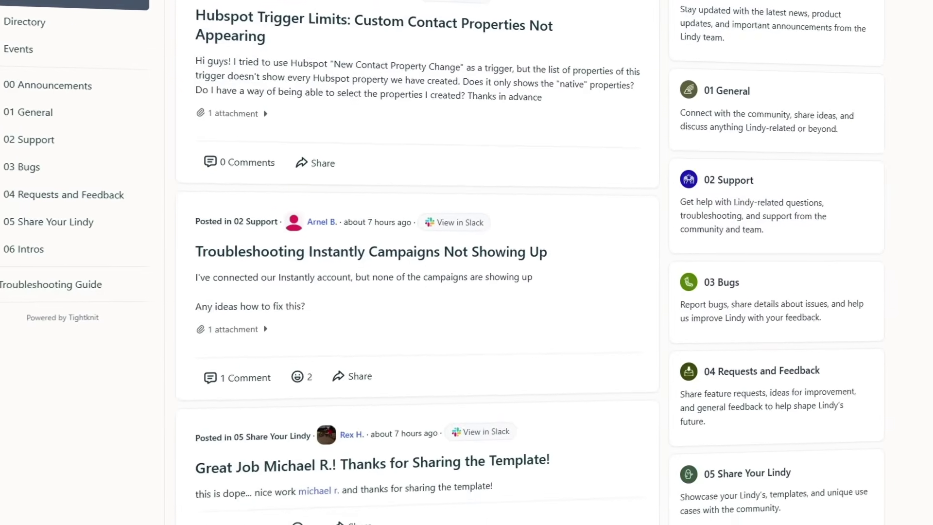
scroll(418, 262, "down", 5)
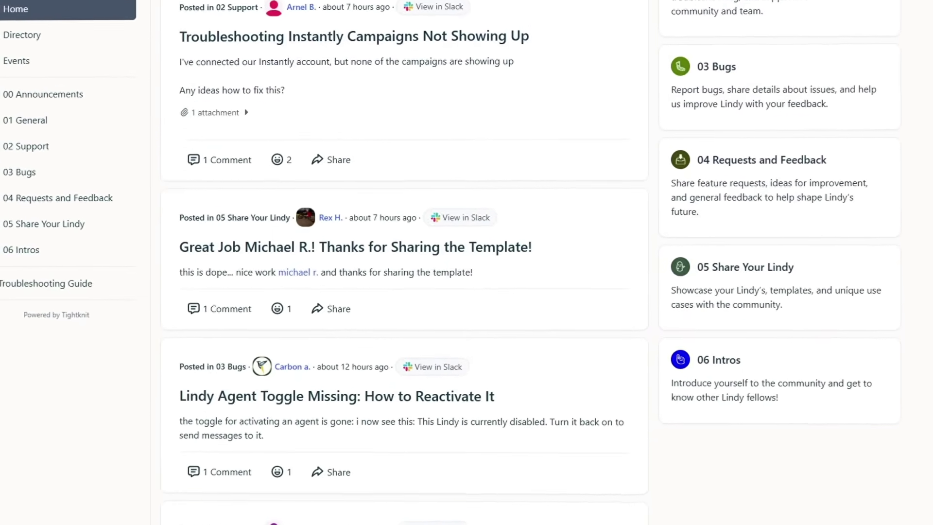
scroll(399, 262, "down", 5)
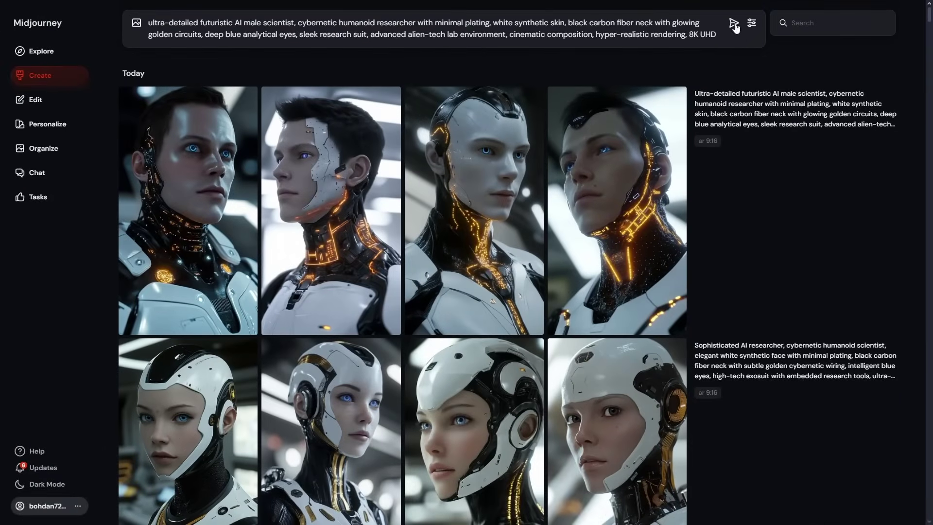
Submit the futuristic cybernetic AI scientist prompt to generate four portraits.
key("Return")
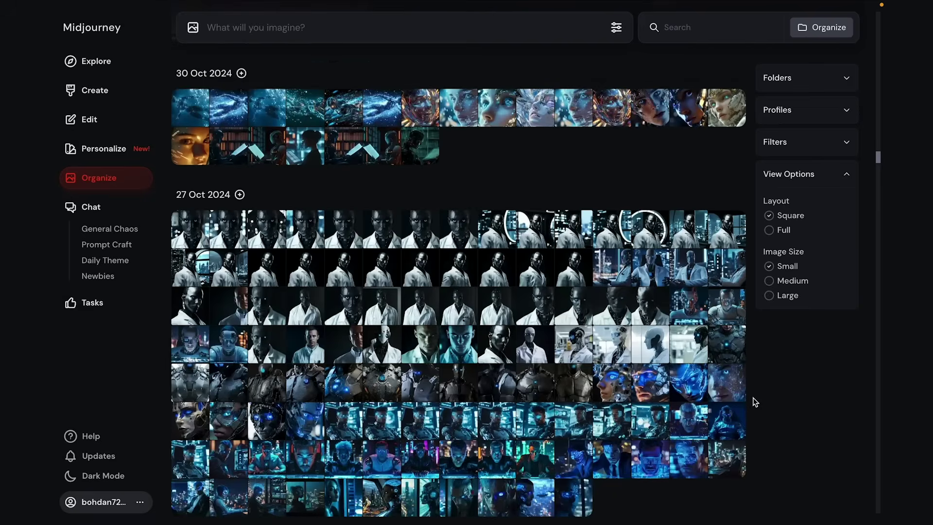